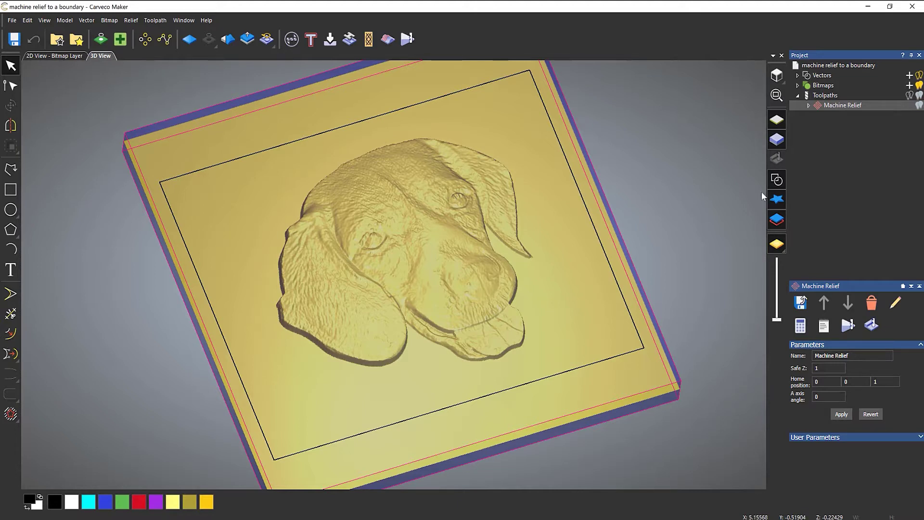
# - Simulate the End Mill 1/4 Inch roughing toolpath, then the Ball Nose 1/8 Inch finishing toolpath
pyautogui.moveTo(429, 316)
pyautogui.mouseDown()
pyautogui.moveTo(466, 132)
pyautogui.moveTo(452, 134)
pyautogui.moveTo(422, 247)
pyautogui.moveTo(426, 334)
pyautogui.moveTo(461, 301)
pyautogui.moveTo(437, 311)
pyautogui.mouseUp()
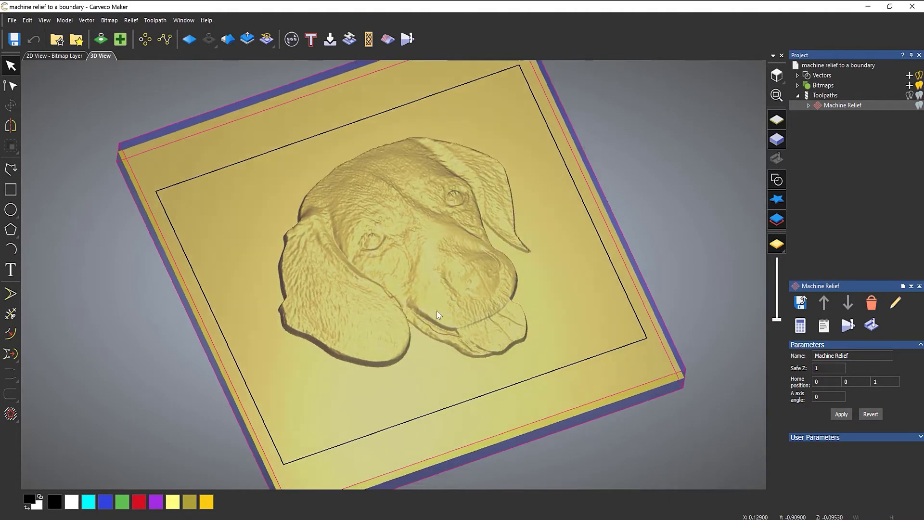
pyautogui.click(592, 225)
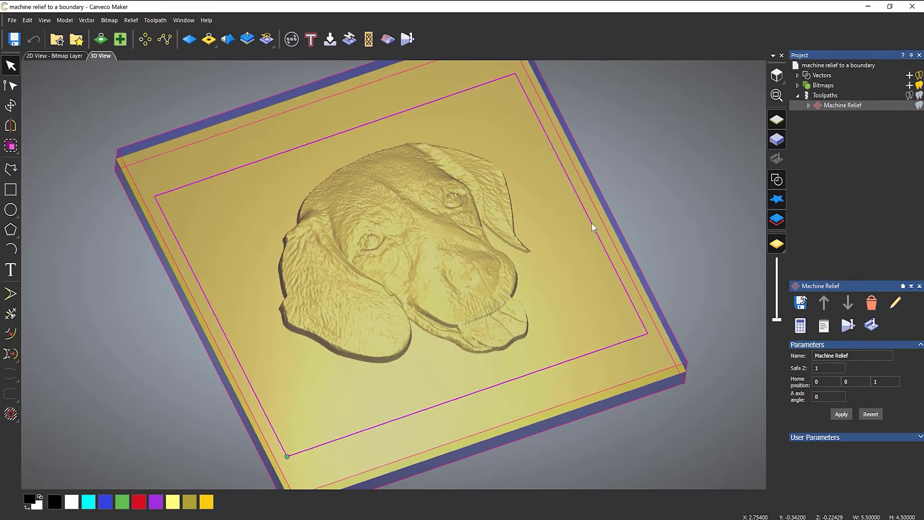
pyautogui.click(569, 268)
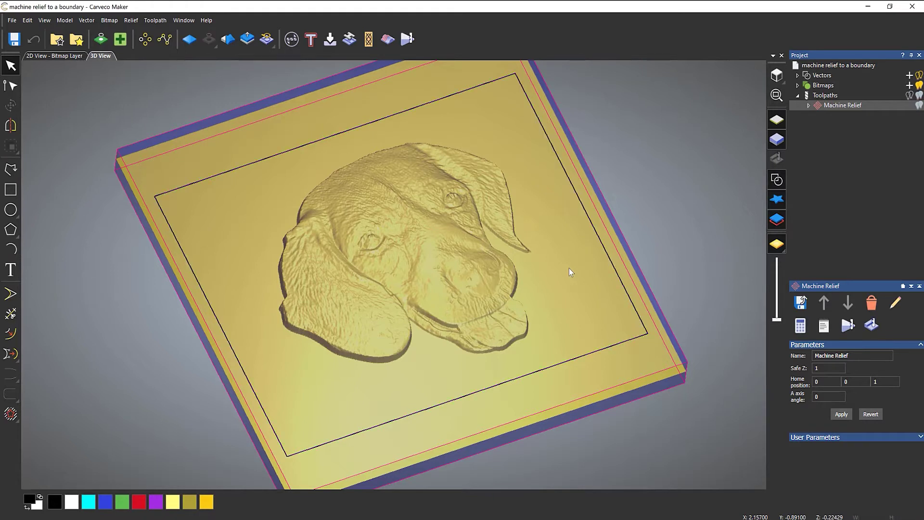
pyautogui.click(809, 105)
pyautogui.rightClick(845, 115)
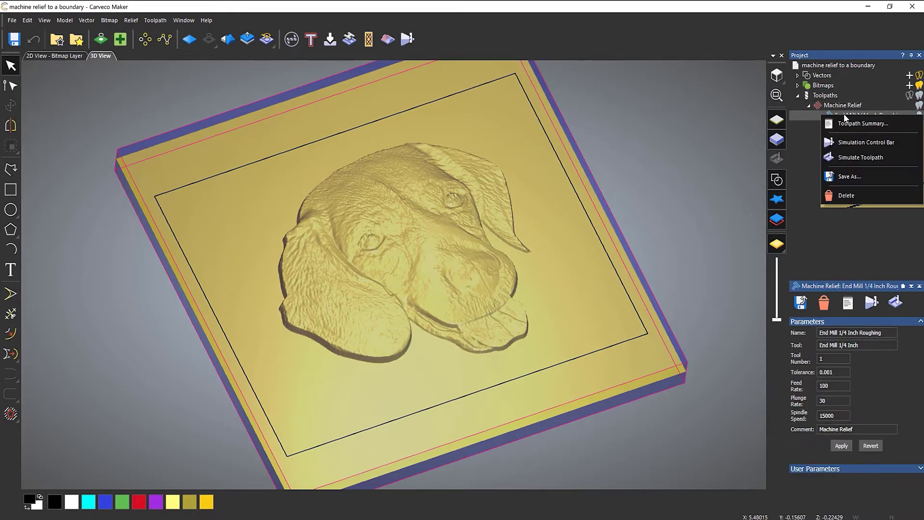
pyautogui.click(854, 159)
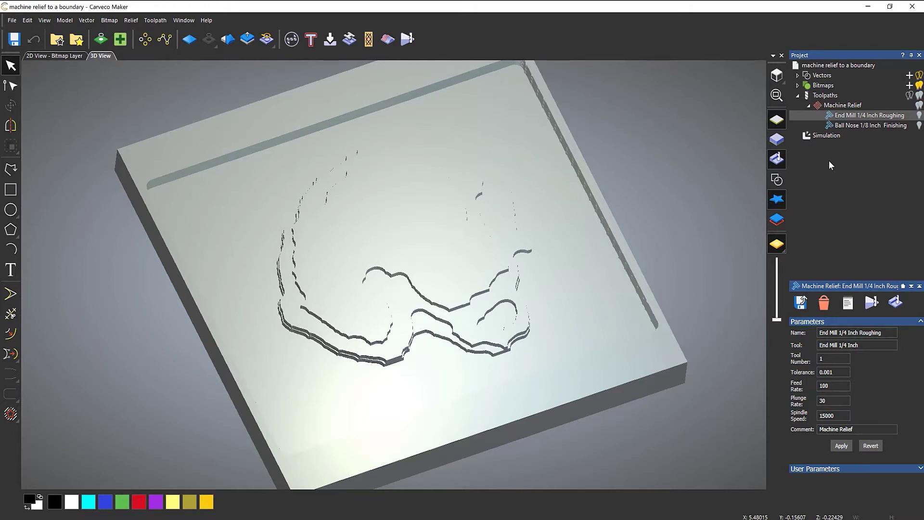
pyautogui.rightClick(844, 127)
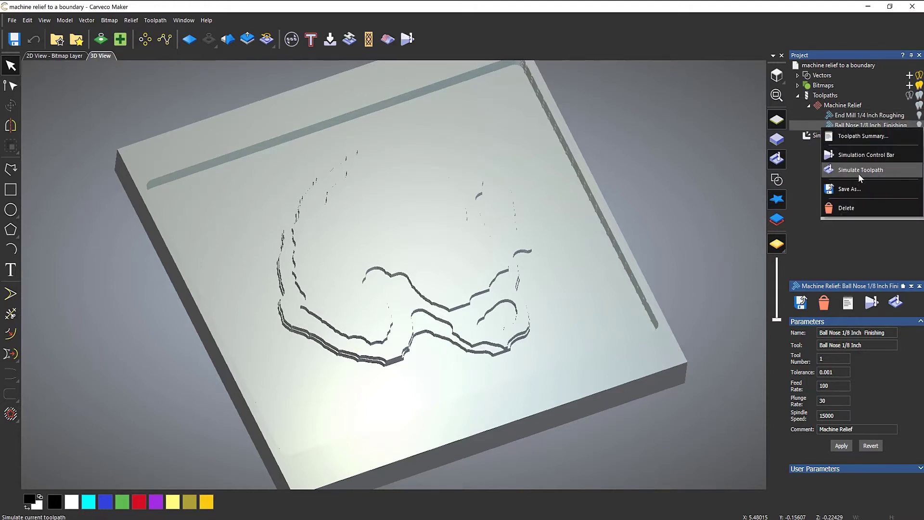
pyautogui.click(860, 172)
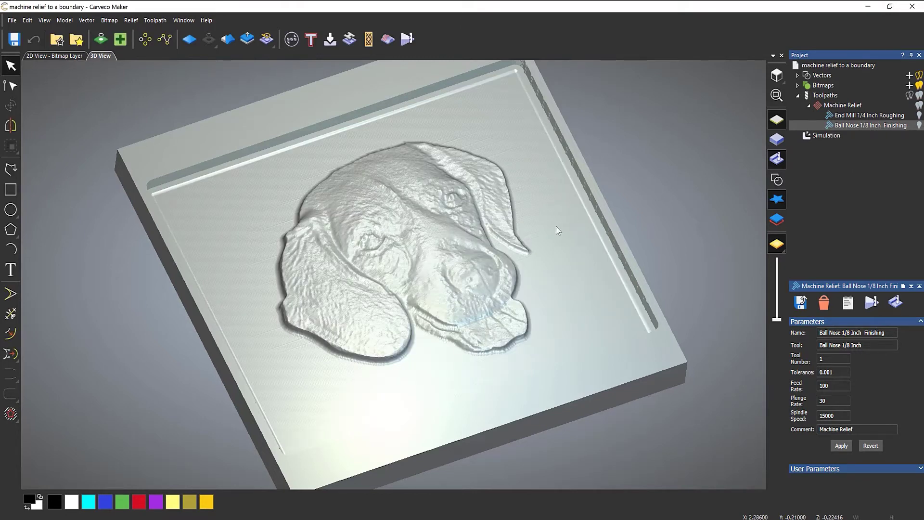
# - Orbit, switch to top view, and zoom onto the right edge to inspect the finishing ridges
pyautogui.moveTo(556, 227); pyautogui.dragTo(498, 254)
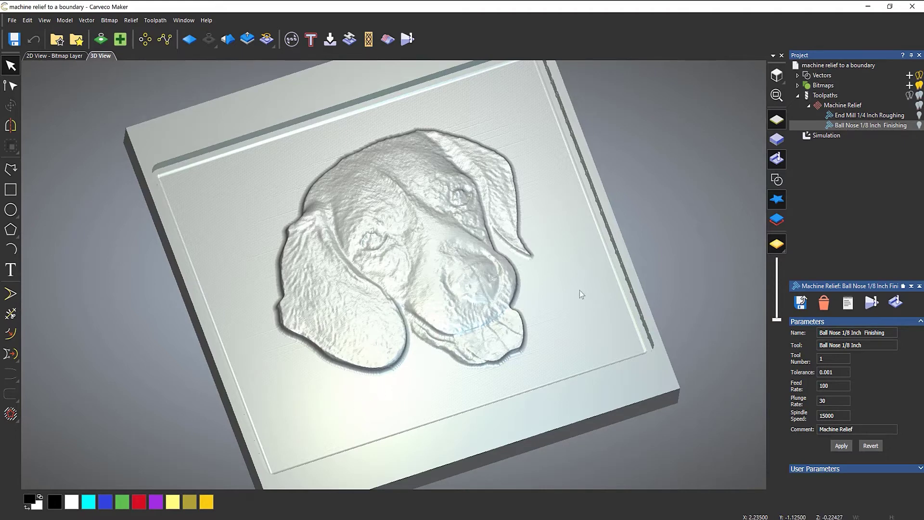
pyautogui.click(773, 76)
pyautogui.click(773, 76)
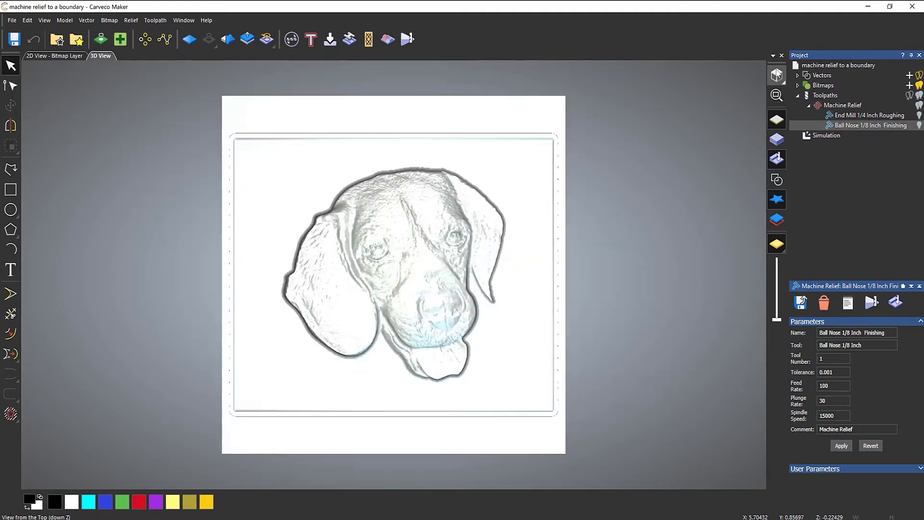
pyautogui.scroll(10, 545, 207)
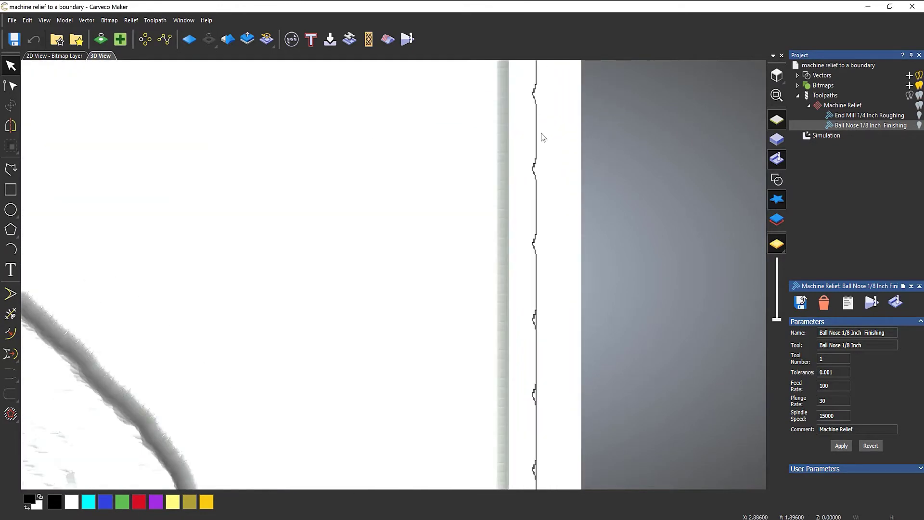
pyautogui.moveTo(524, 321); pyautogui.dragTo(592, 195)
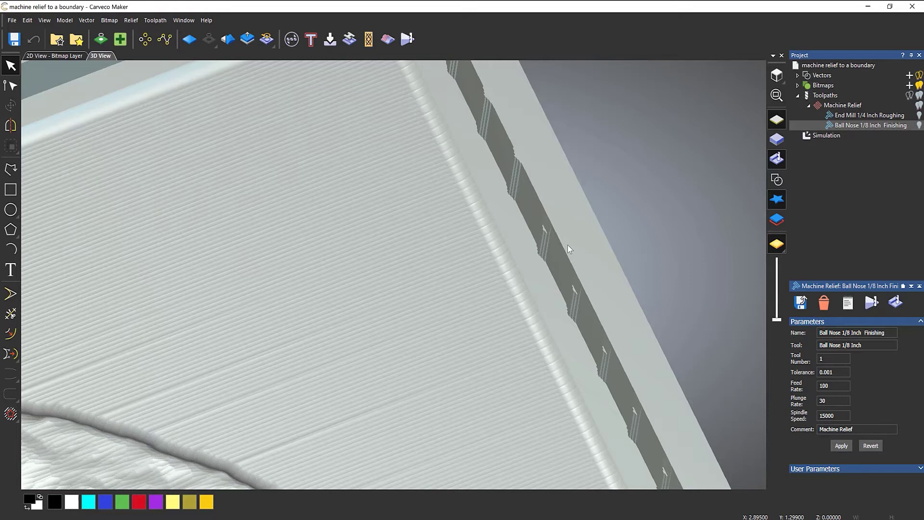
# - Show vector outlines from the top view and orbit into the top-right corner's cut edge
pyautogui.click(777, 74)
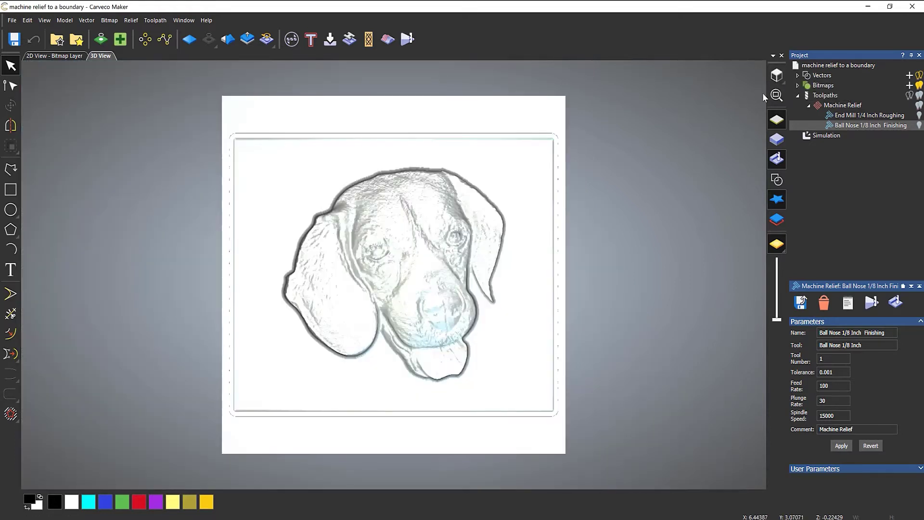
pyautogui.click(775, 179)
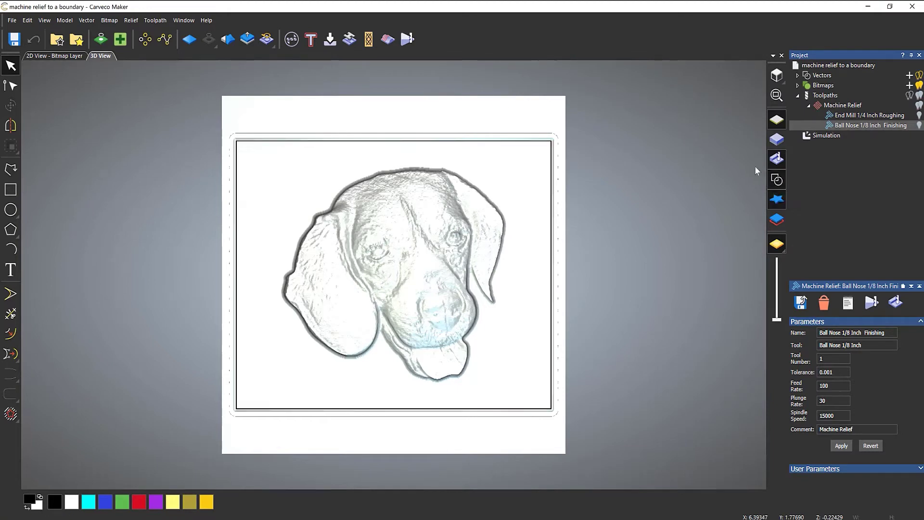
pyautogui.scroll(5, 534, 135)
pyautogui.scroll(3, 532, 133)
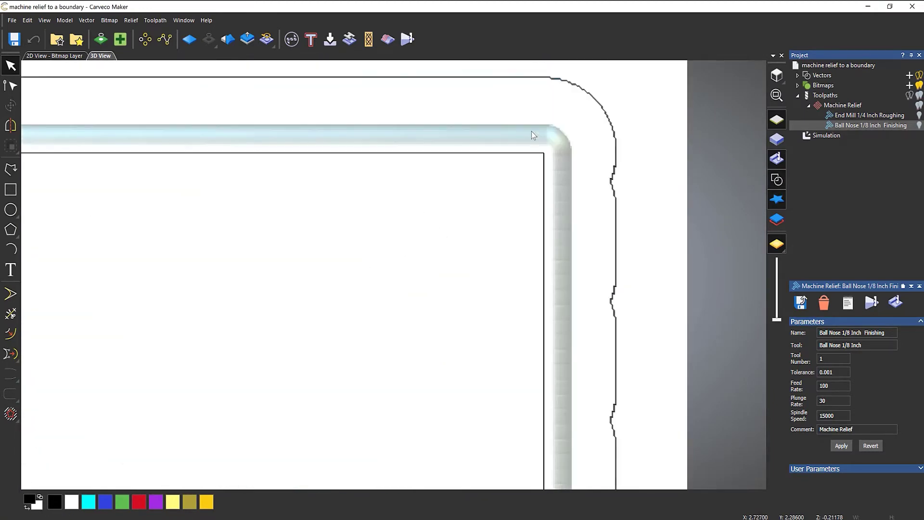
pyautogui.moveTo(550, 287); pyautogui.dragTo(594, 128)
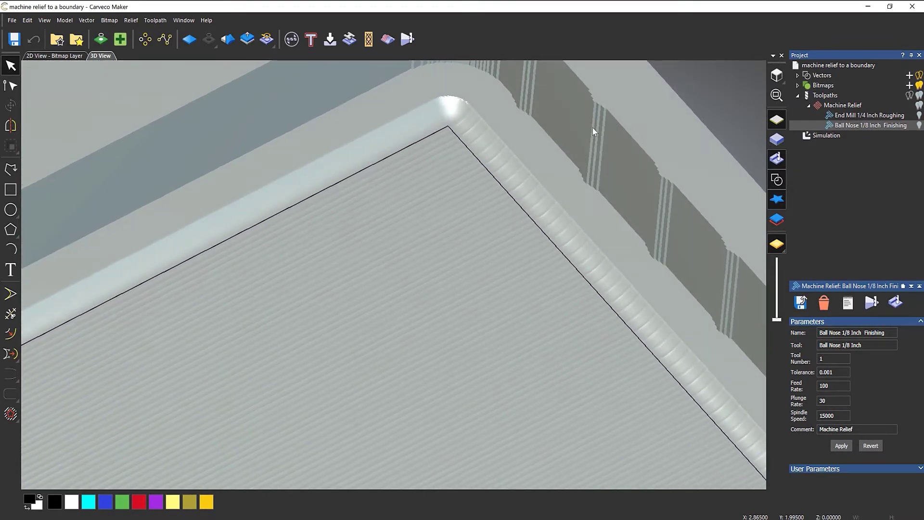
pyautogui.moveTo(576, 174); pyautogui.dragTo(549, 192)
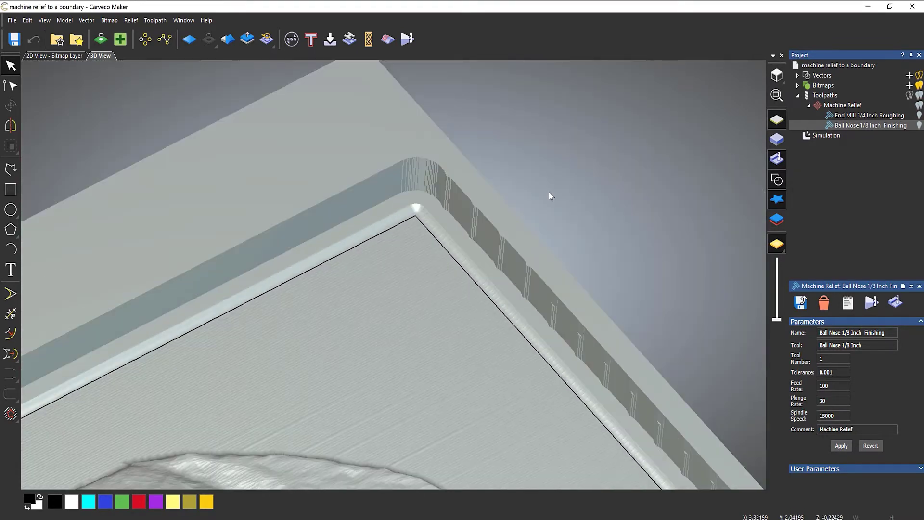
# - Return to the top view and delete the simulation
pyautogui.click(776, 75)
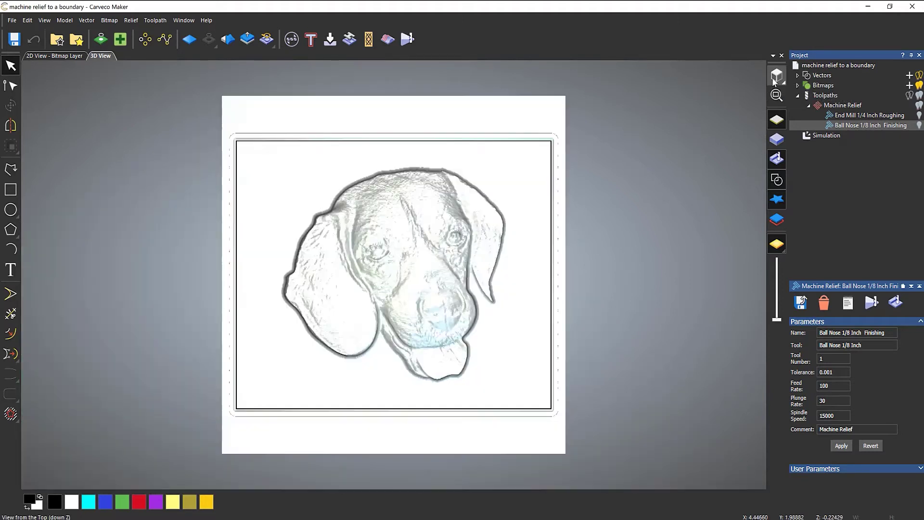
pyautogui.click(831, 135)
pyautogui.rightClick(831, 136)
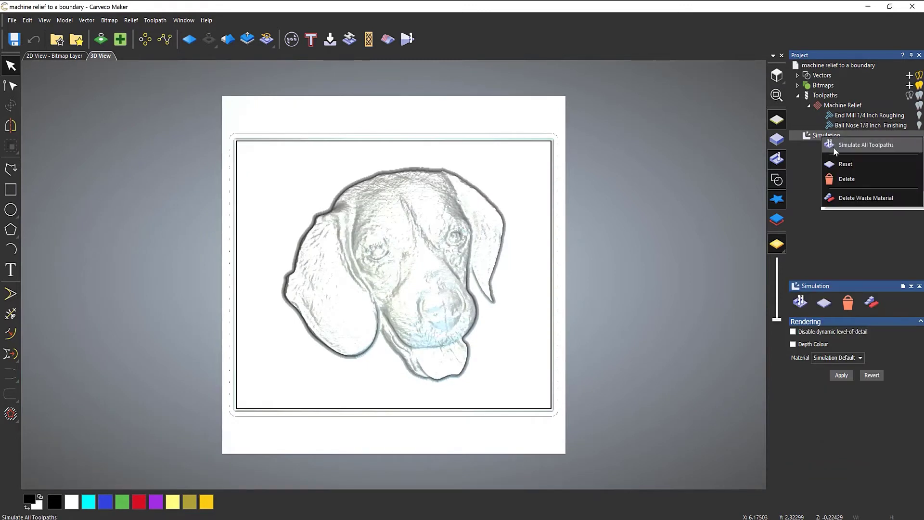
pyautogui.click(845, 183)
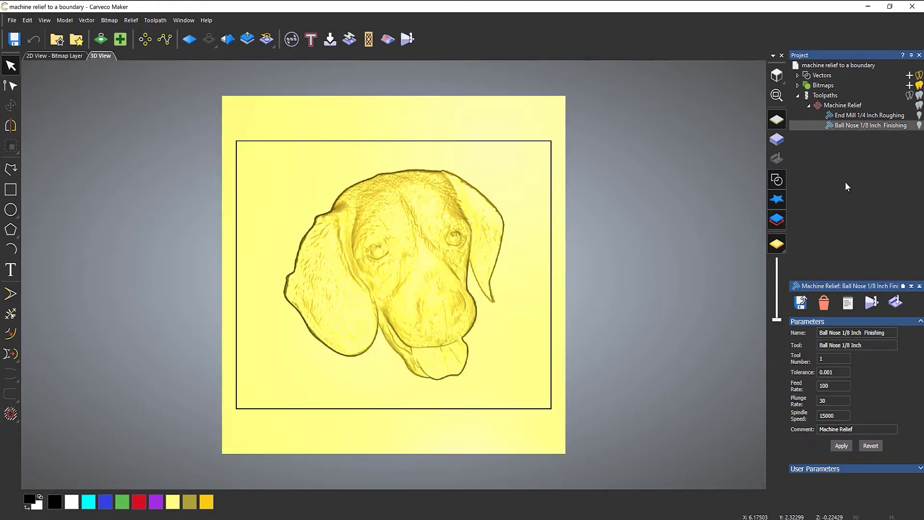
# - Reopen Machine Relief and remove the Ball Nose 1/8 Inch finishing tool
pyautogui.doubleClick(830, 106)
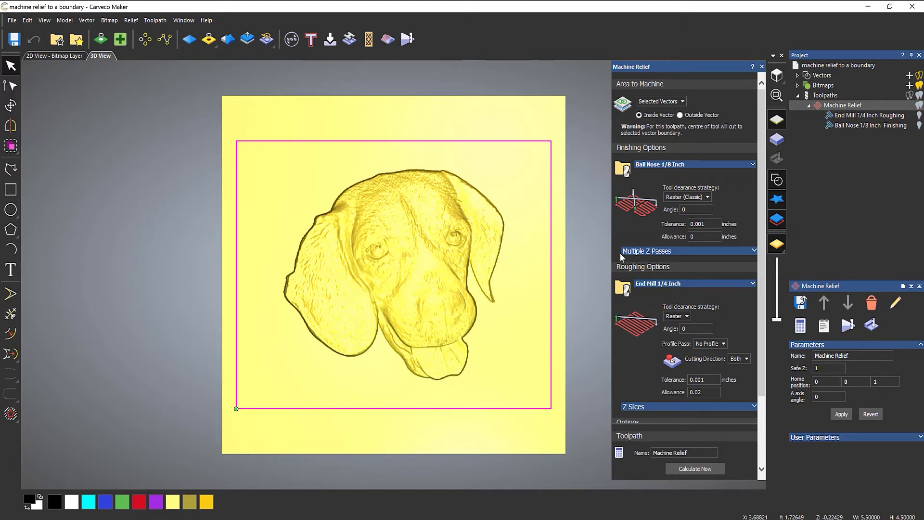
pyautogui.click(682, 165)
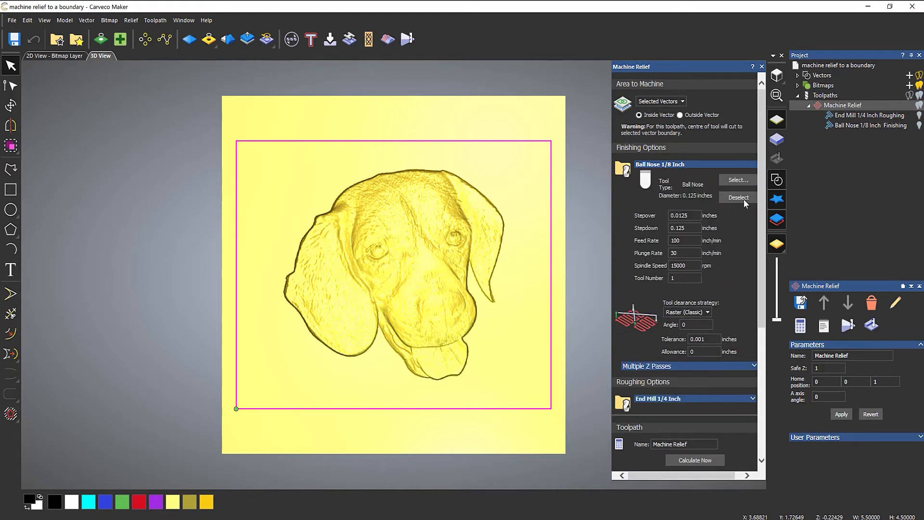
pyautogui.click(745, 201)
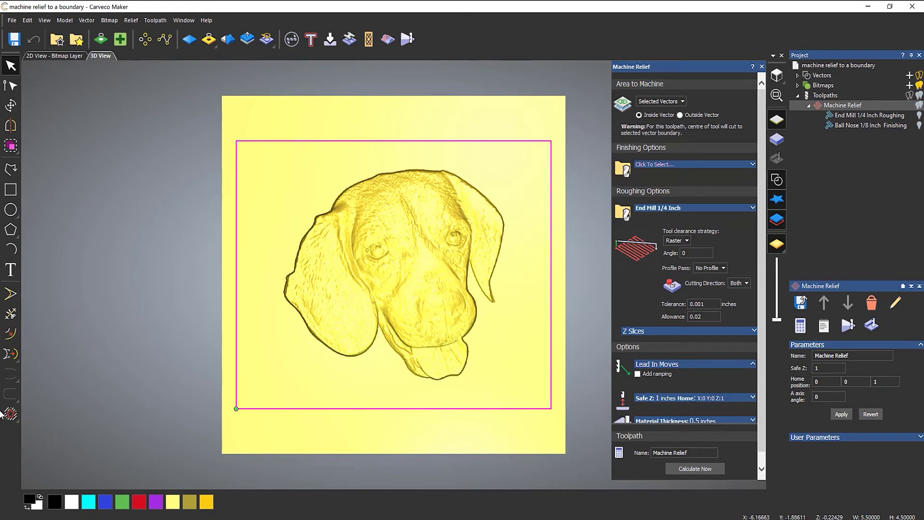
# - Offset the boundary rectangle 0.125 inches inwards
pyautogui.click(11, 337)
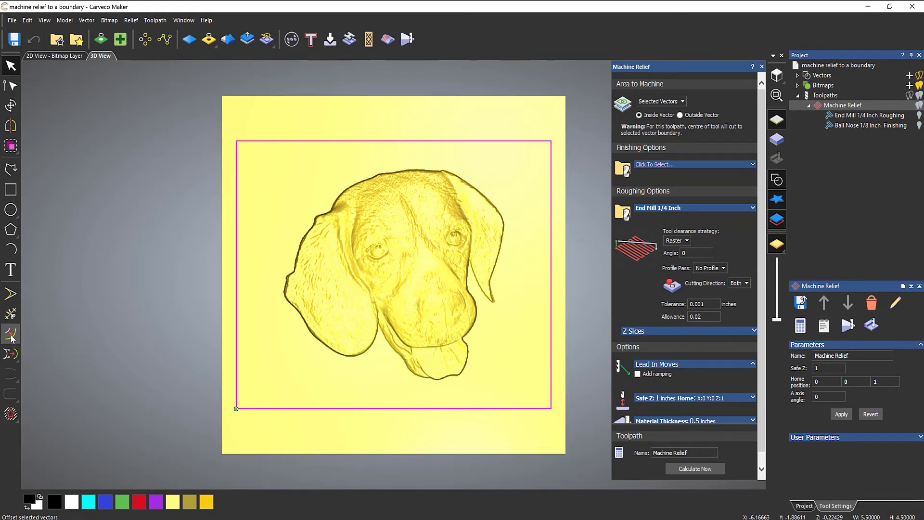
pyautogui.click(838, 86)
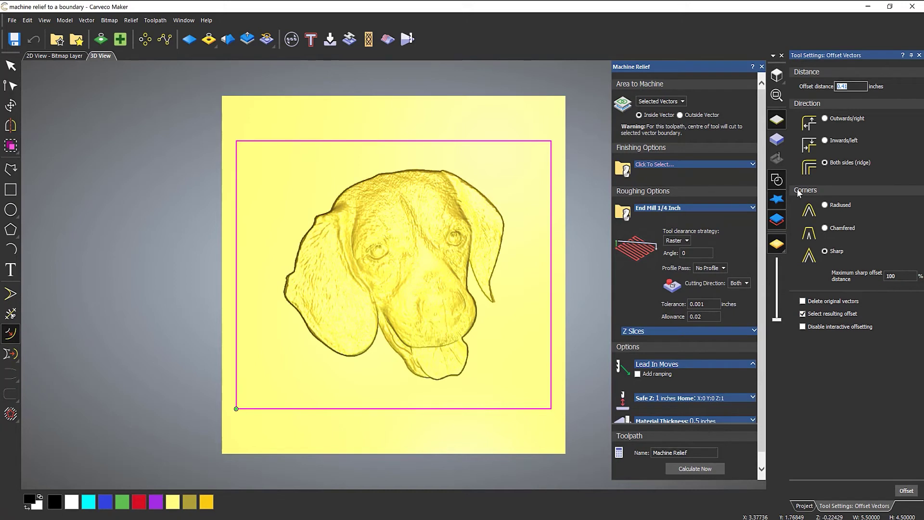
pyautogui.write('0.125')
pyautogui.click(825, 140)
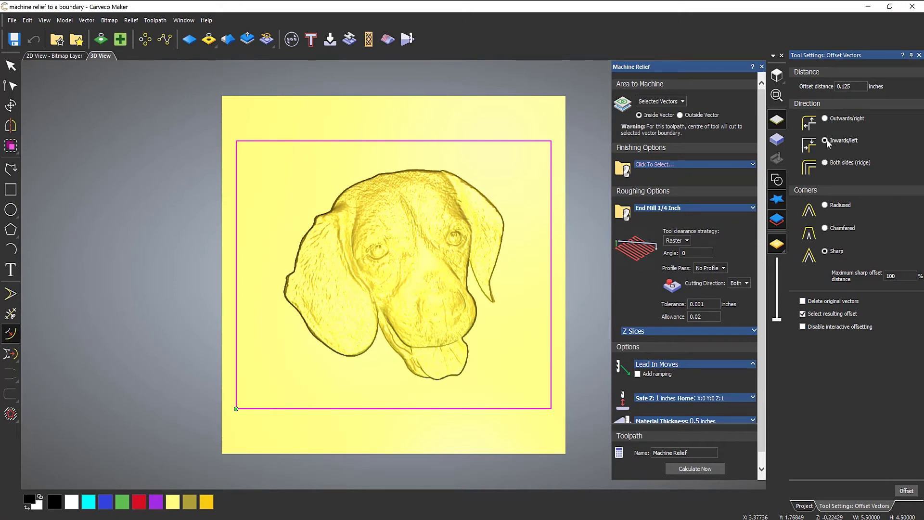
pyautogui.click(906, 492)
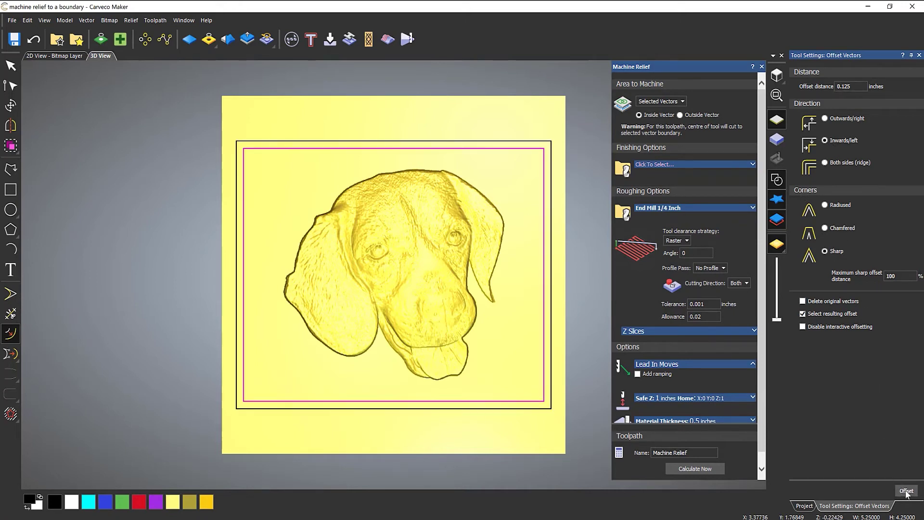
pyautogui.click(920, 55)
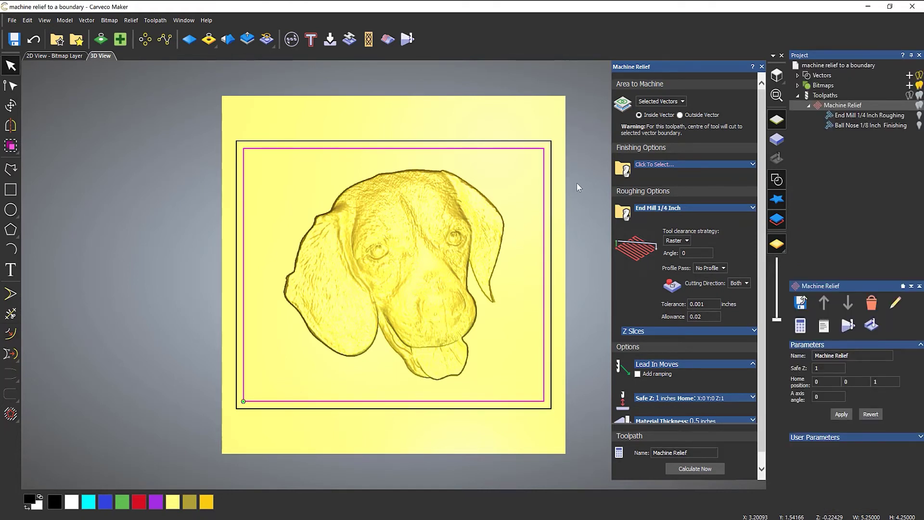
# - Recalculate Machine Relief using only the End Mill 1/4 Inch roughing tool
pyautogui.click(695, 469)
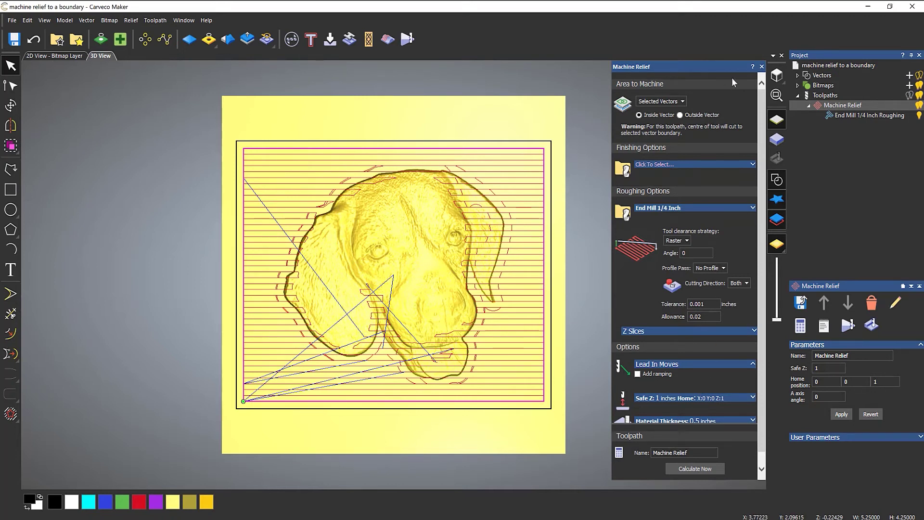
# - Start a new Machine Relief toolpath set to Selected Vectors (Inside) the outer rectangle
pyautogui.click(762, 67)
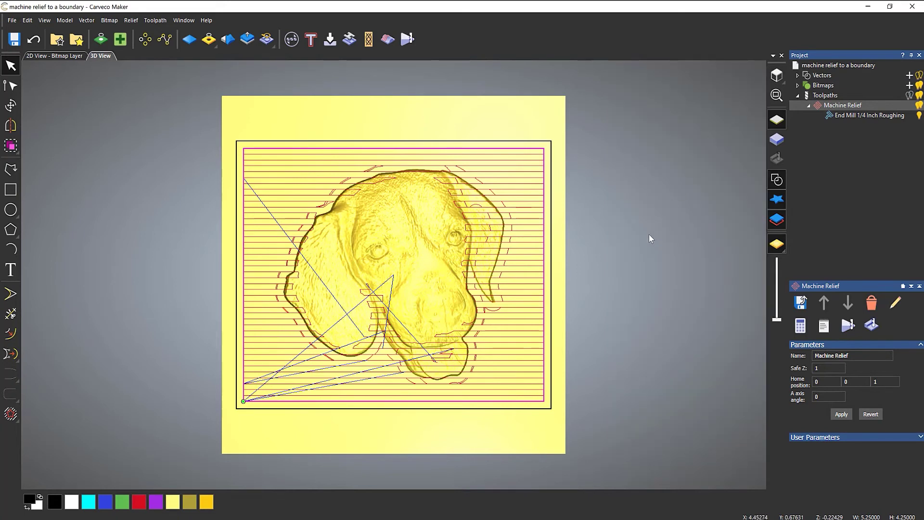
pyautogui.click(825, 96)
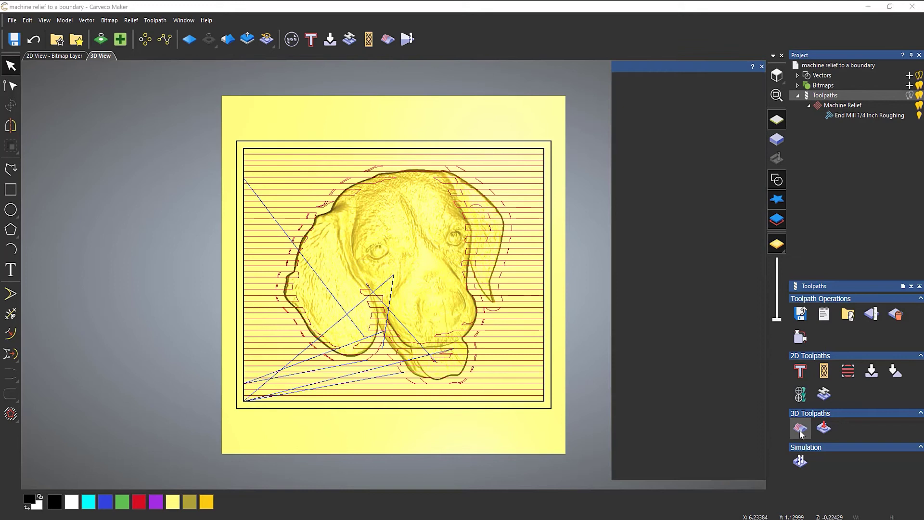
pyautogui.click(801, 428)
pyautogui.click(648, 103)
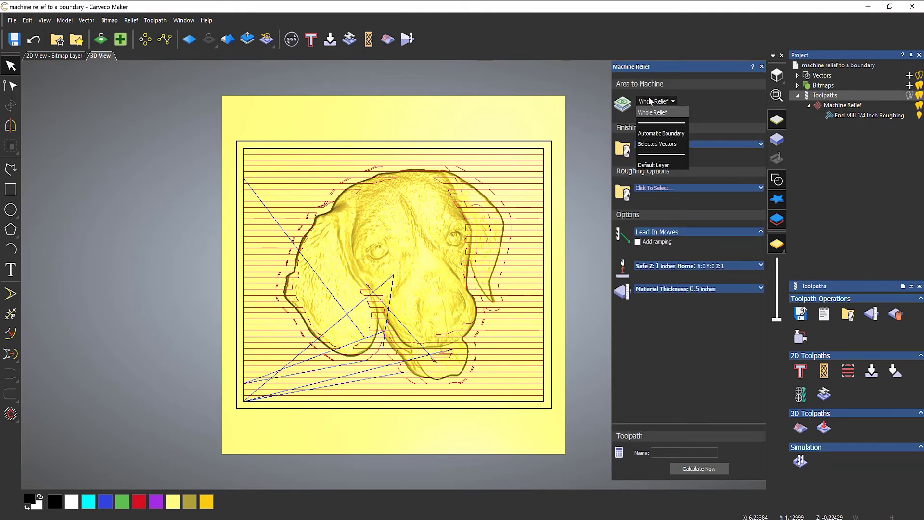
pyautogui.click(660, 144)
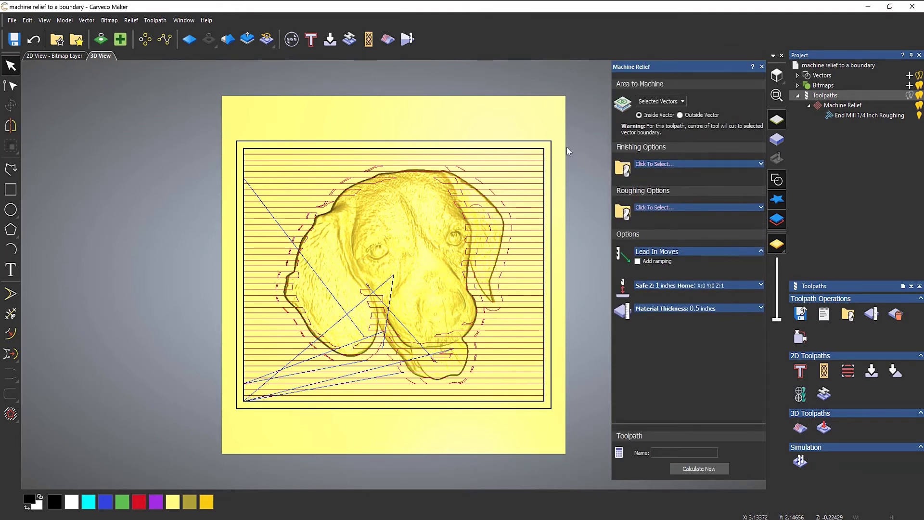
pyautogui.click(550, 141)
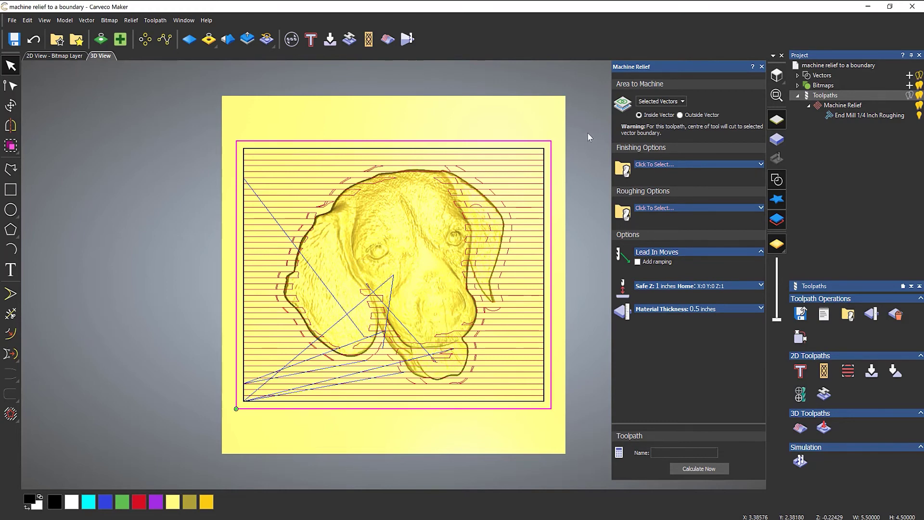
# - Pick Ball Nose 1/16 Inch from Inch Tools > Wood or Plastic > 3D Finishing as finishing tool
pyautogui.click(666, 165)
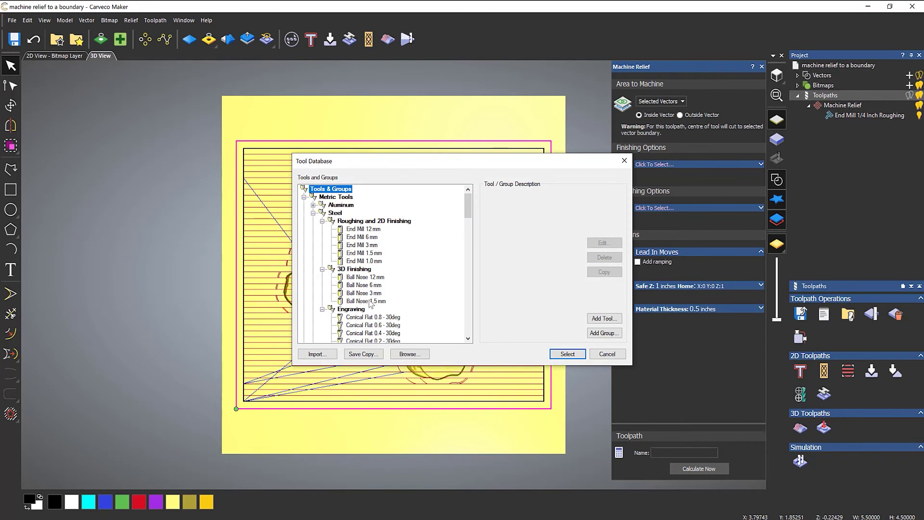
pyautogui.scroll(-3, 385, 299)
pyautogui.scroll(3, 390, 299)
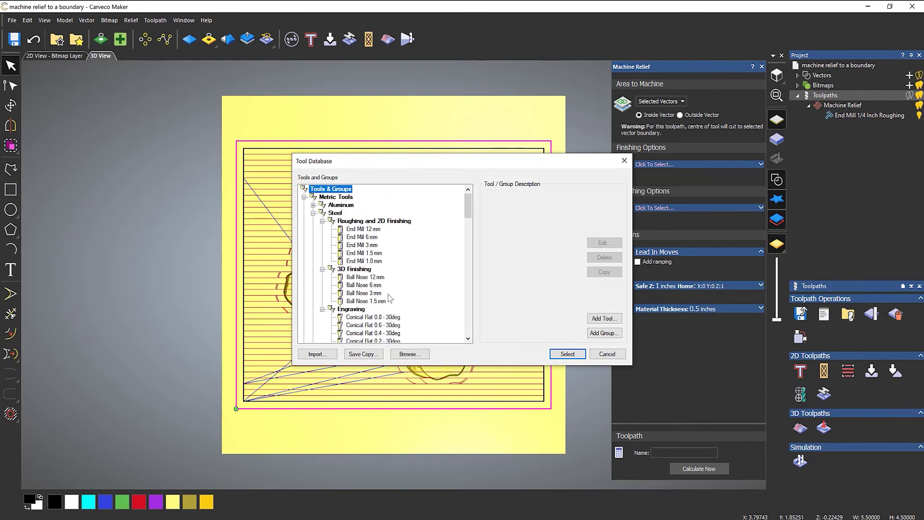
pyautogui.click(304, 197)
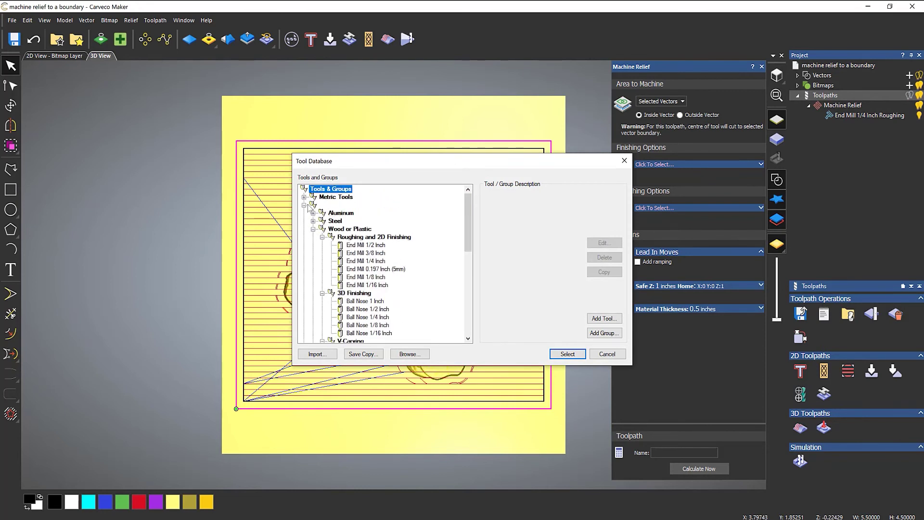
pyautogui.click(374, 286)
pyautogui.click(382, 334)
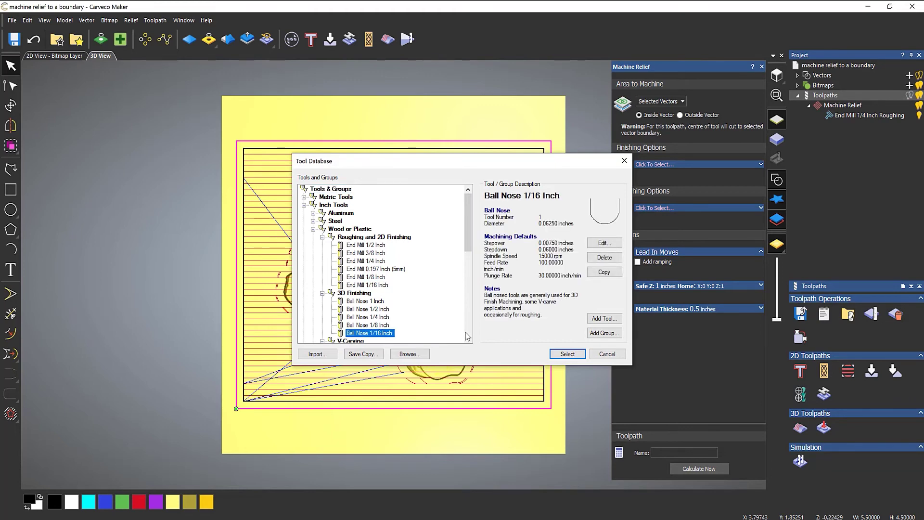
pyautogui.click(567, 354)
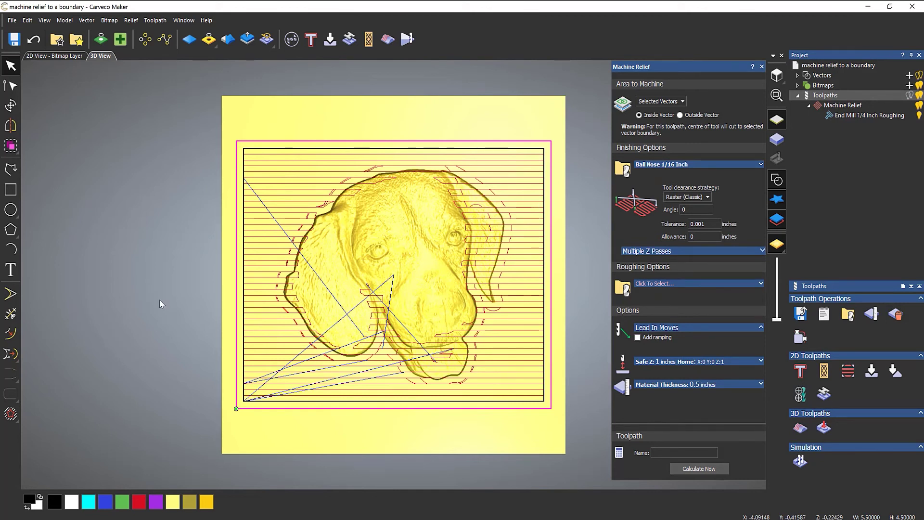
# - Offset the boundary 0.03125 inches inwards with sharp corners, giving 5.4375 × 4.4375 inches
pyautogui.click(10, 334)
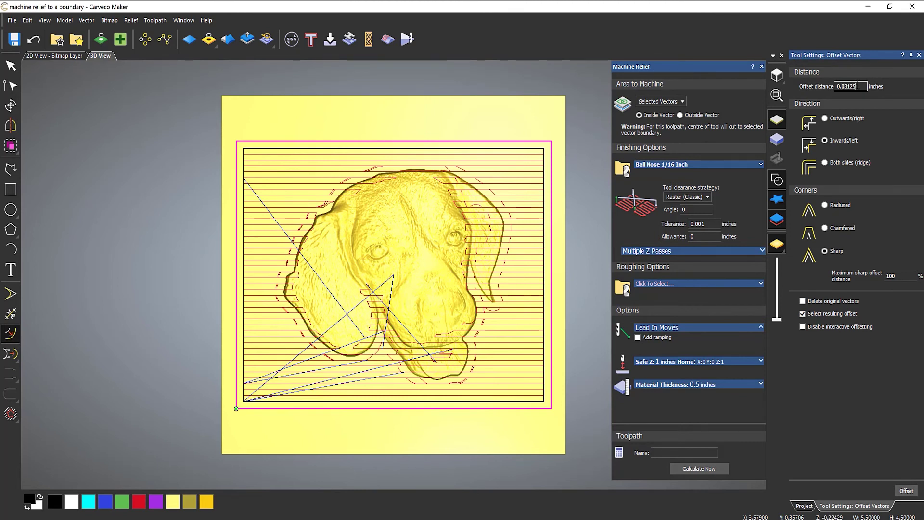
pyautogui.click(909, 493)
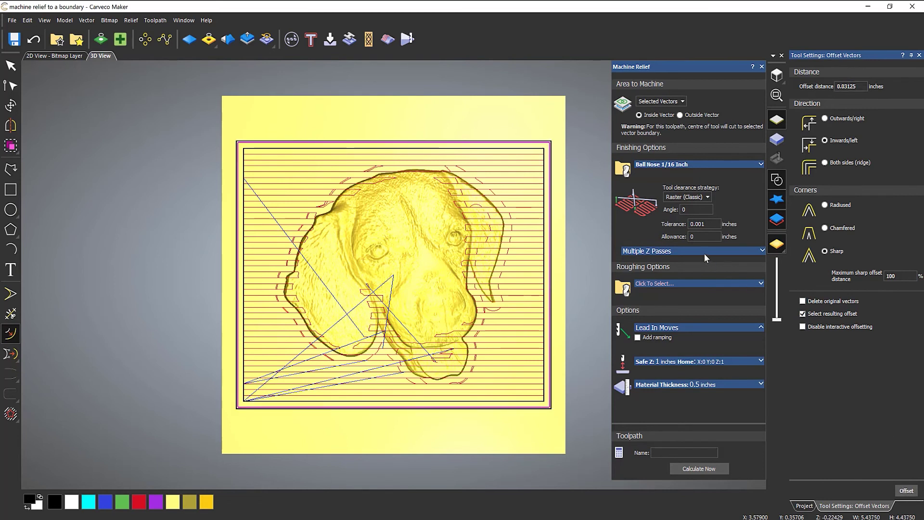
pyautogui.click(920, 55)
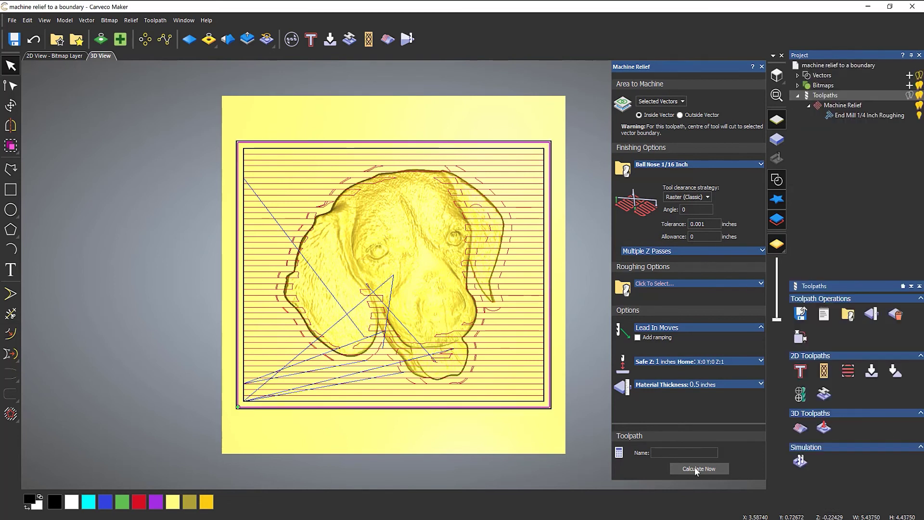
# - Calculate Machine Relief 1, close its form, and hide its preview
pyautogui.click(698, 469)
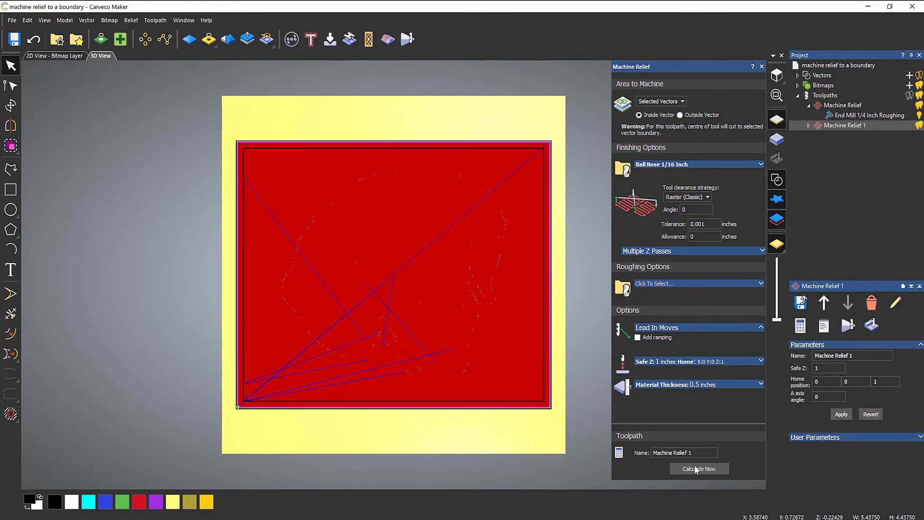
pyautogui.click(762, 67)
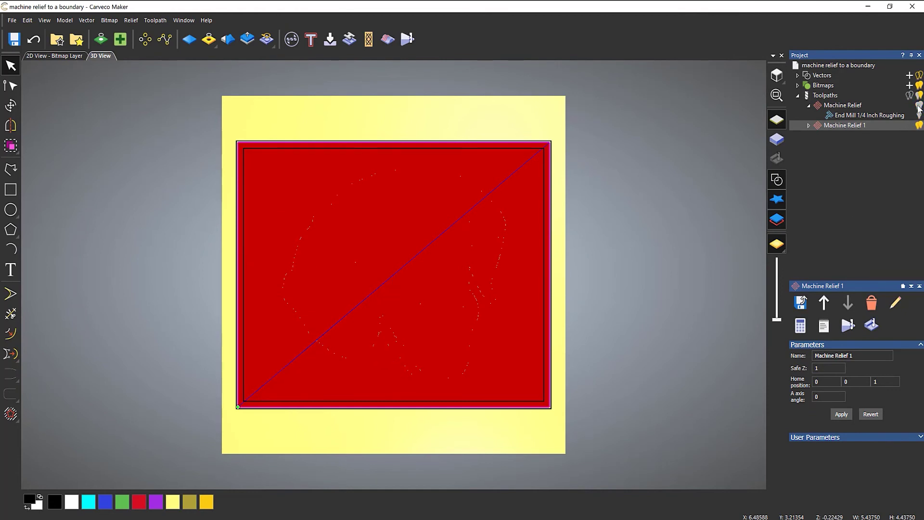
pyautogui.click(919, 125)
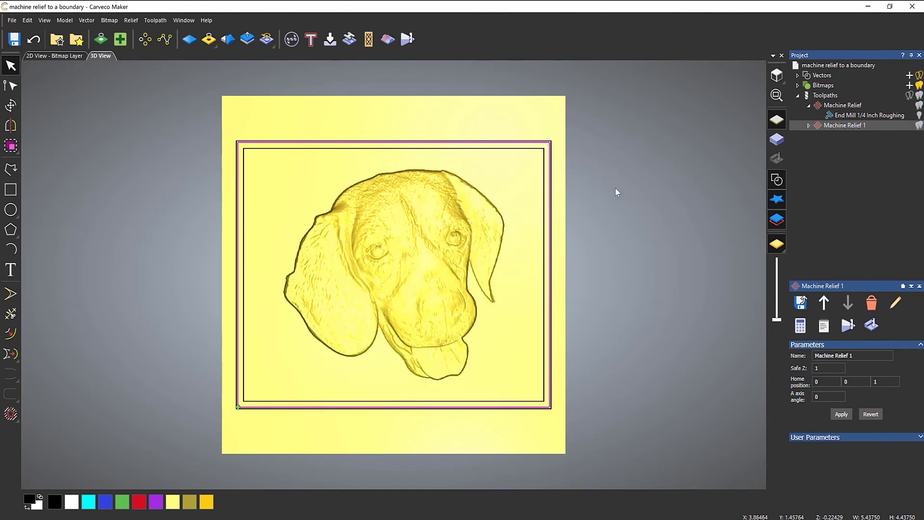
# - Delete the extra inner rectangle
pyautogui.click(550, 145)
pyautogui.click(544, 153)
pyautogui.press('Delete')
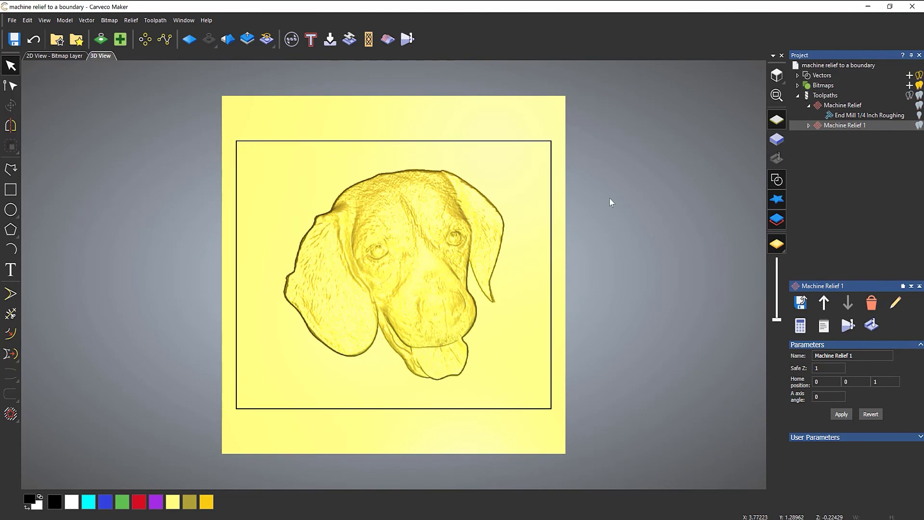
pyautogui.rightClick(832, 98)
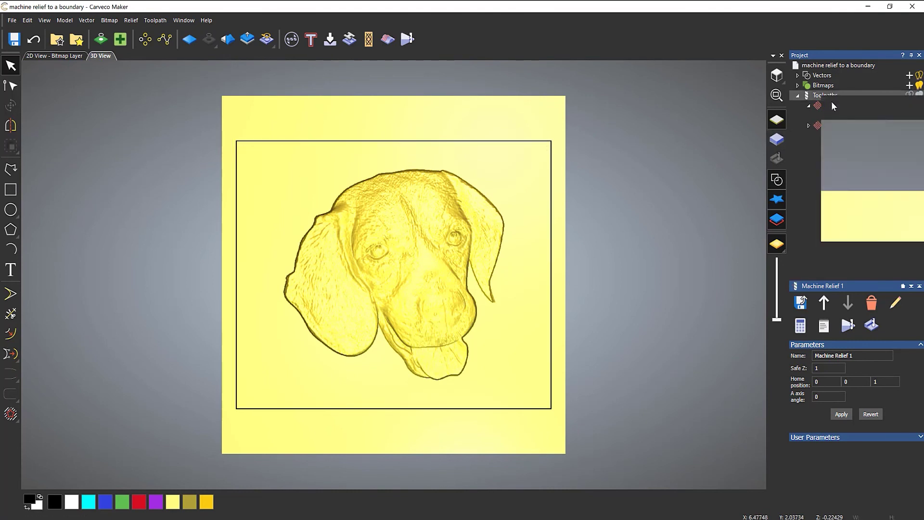
# - Simulate the toolpaths and orbit the result to inspect the dog relief's edge groove
pyautogui.click(850, 192)
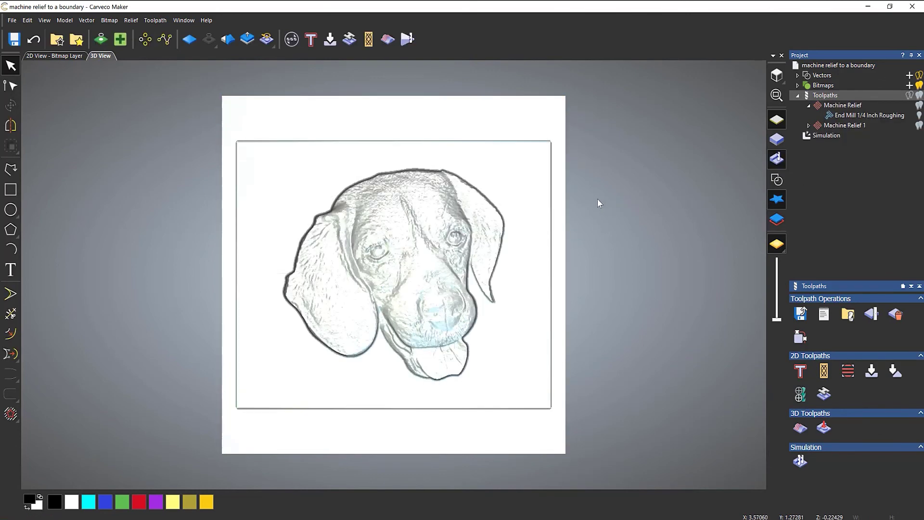
pyautogui.moveTo(502, 308); pyautogui.dragTo(577, 175)
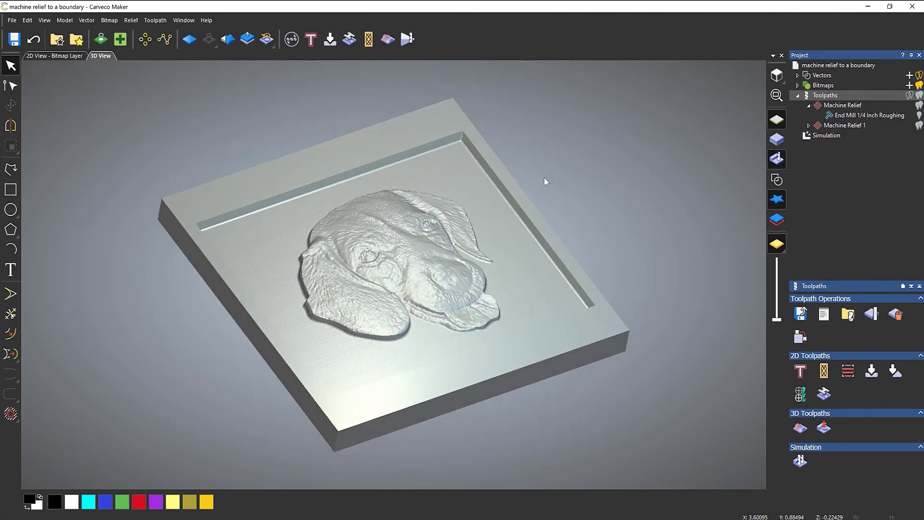
pyautogui.scroll(5, 547, 182)
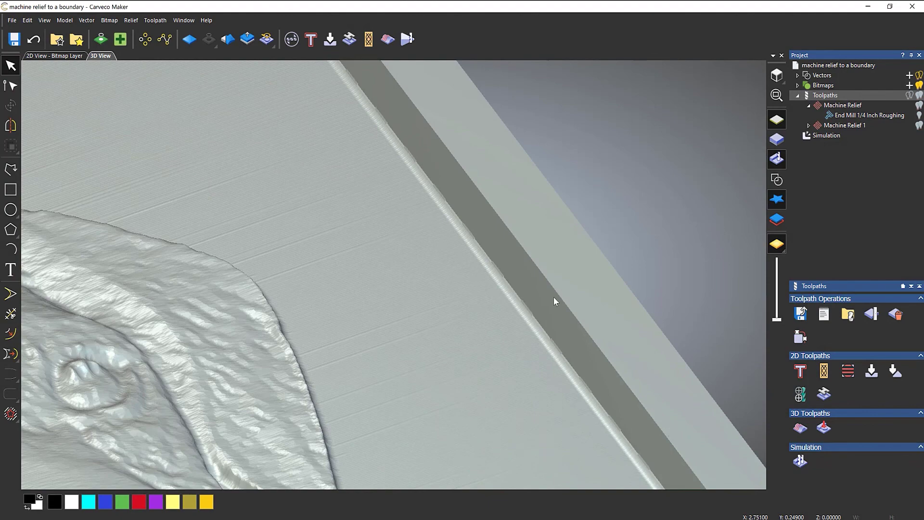
pyautogui.scroll(-5, 481, 261)
pyautogui.moveTo(508, 302); pyautogui.dragTo(423, 337)
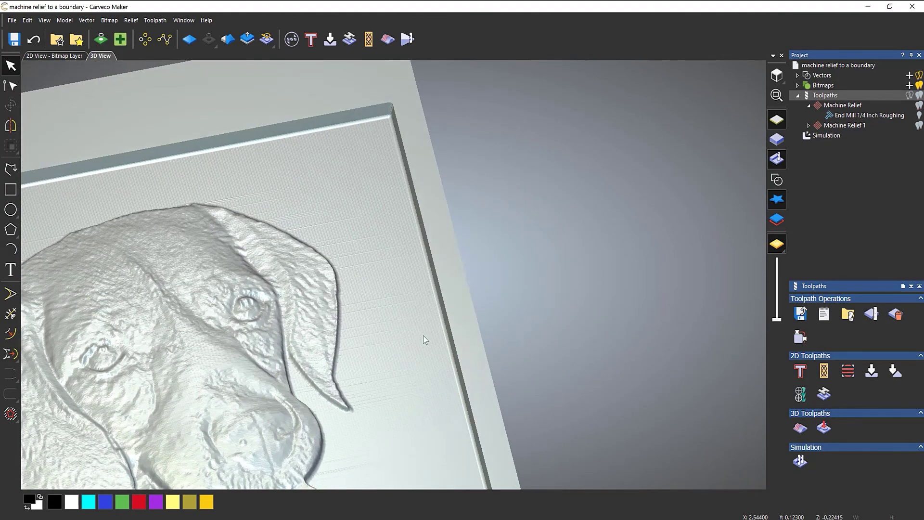
pyautogui.click(776, 120)
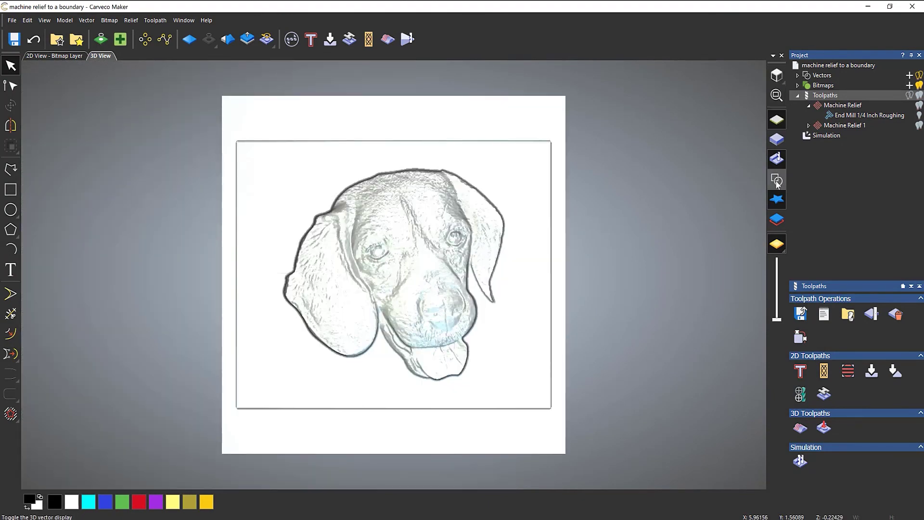
pyautogui.scroll(6, 549, 140)
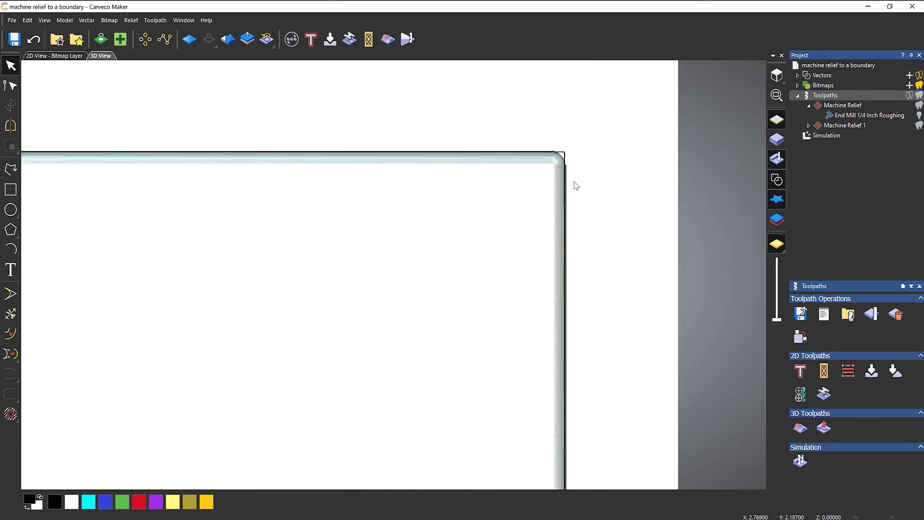
pyautogui.scroll(3, 572, 270)
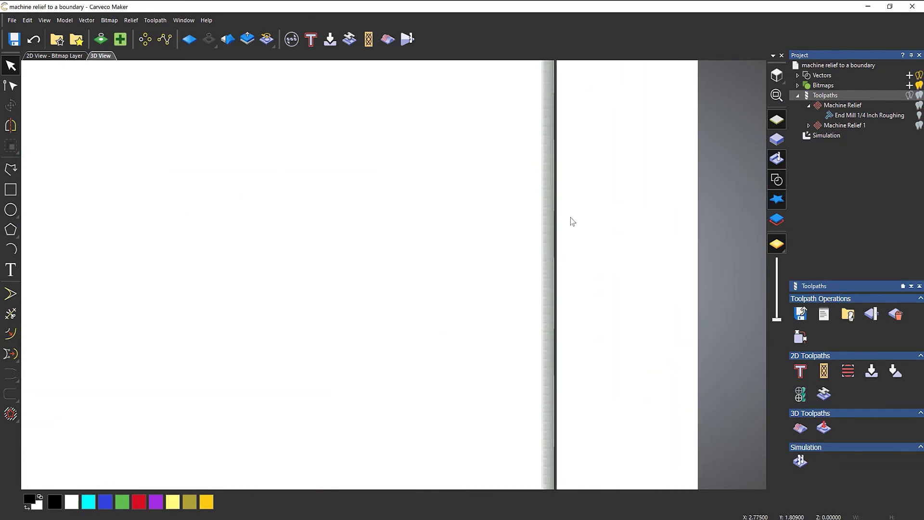
pyautogui.click(557, 204)
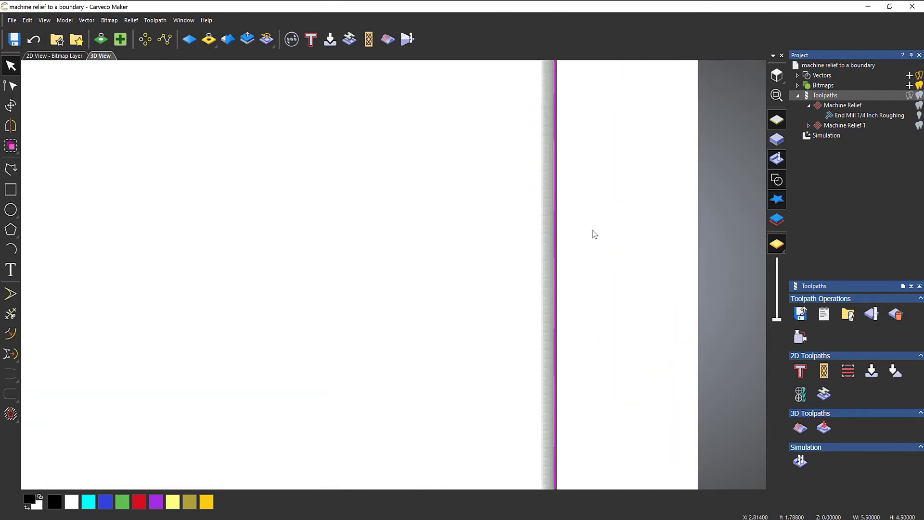
pyautogui.scroll(-3, 510, 247)
pyautogui.scroll(-1, 289, 329)
pyautogui.scroll(-2, 288, 329)
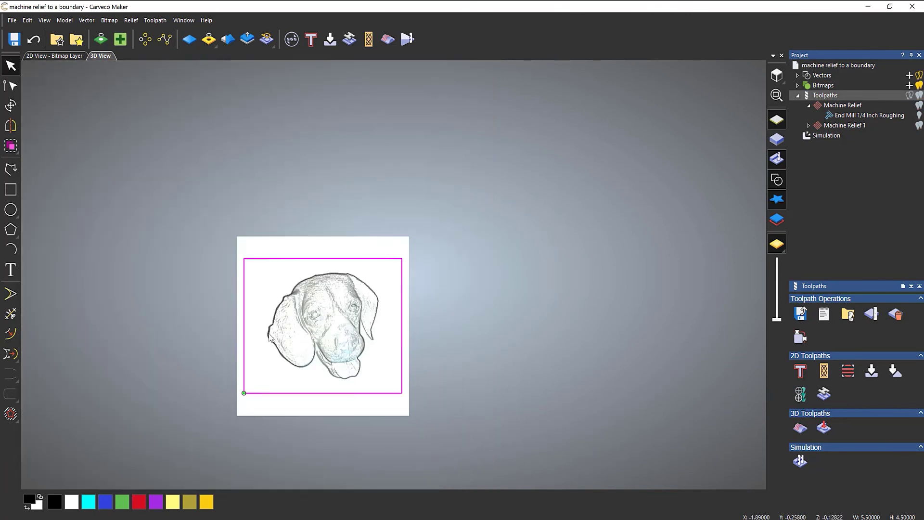
pyautogui.scroll(2, 405, 315)
pyautogui.click(406, 315)
pyautogui.scroll(1, 406, 315)
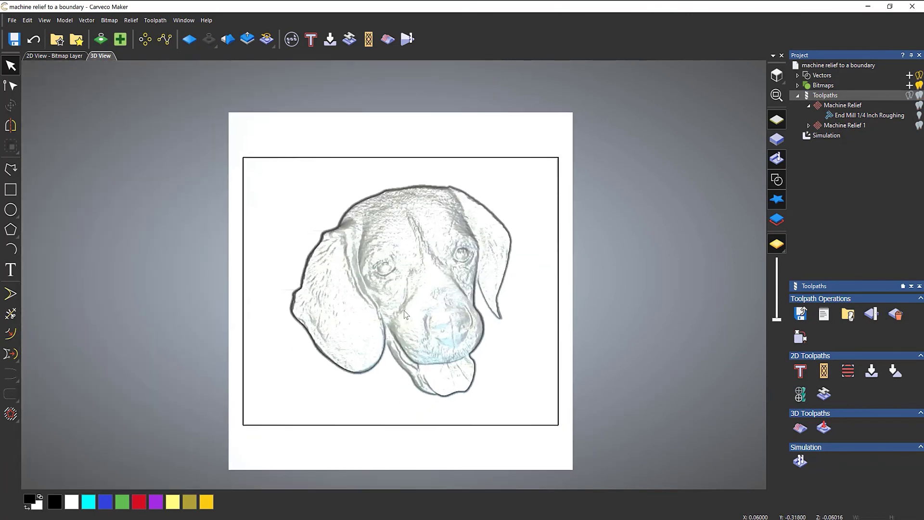